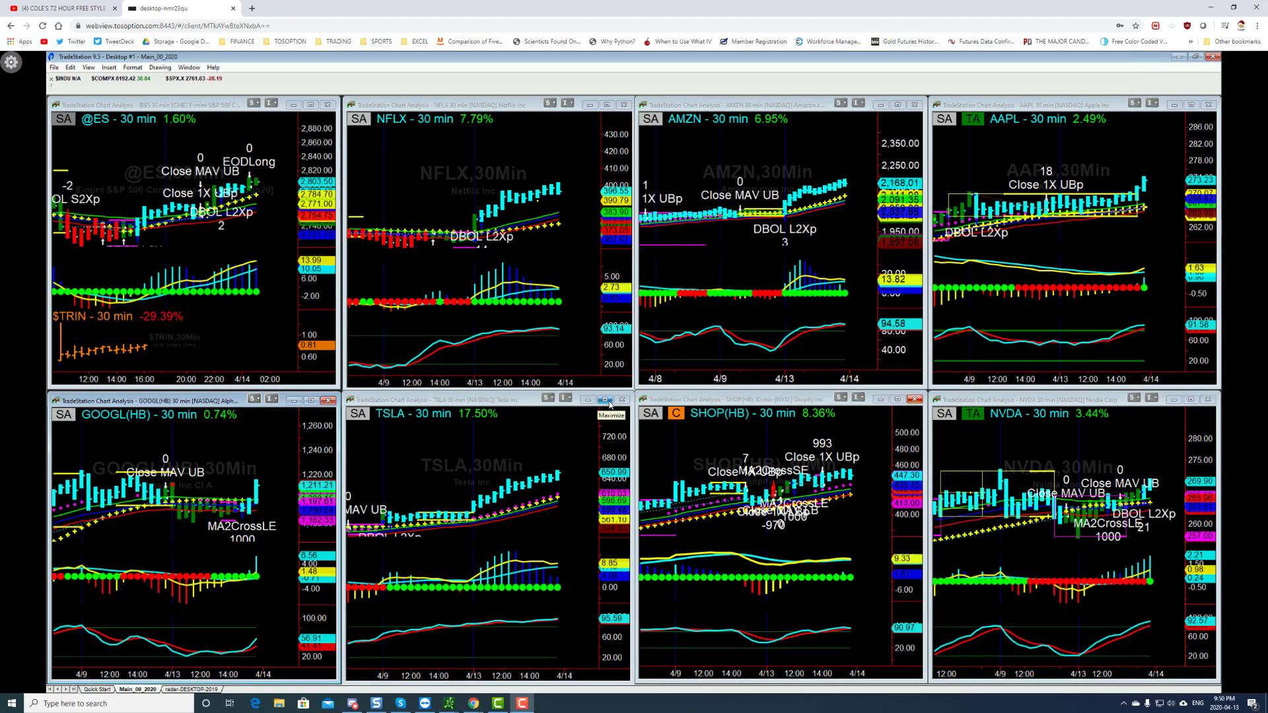
Maximize the TSLA 30-minute TradeStation chart window so its DBOL signals fill the workspace
click(607, 400)
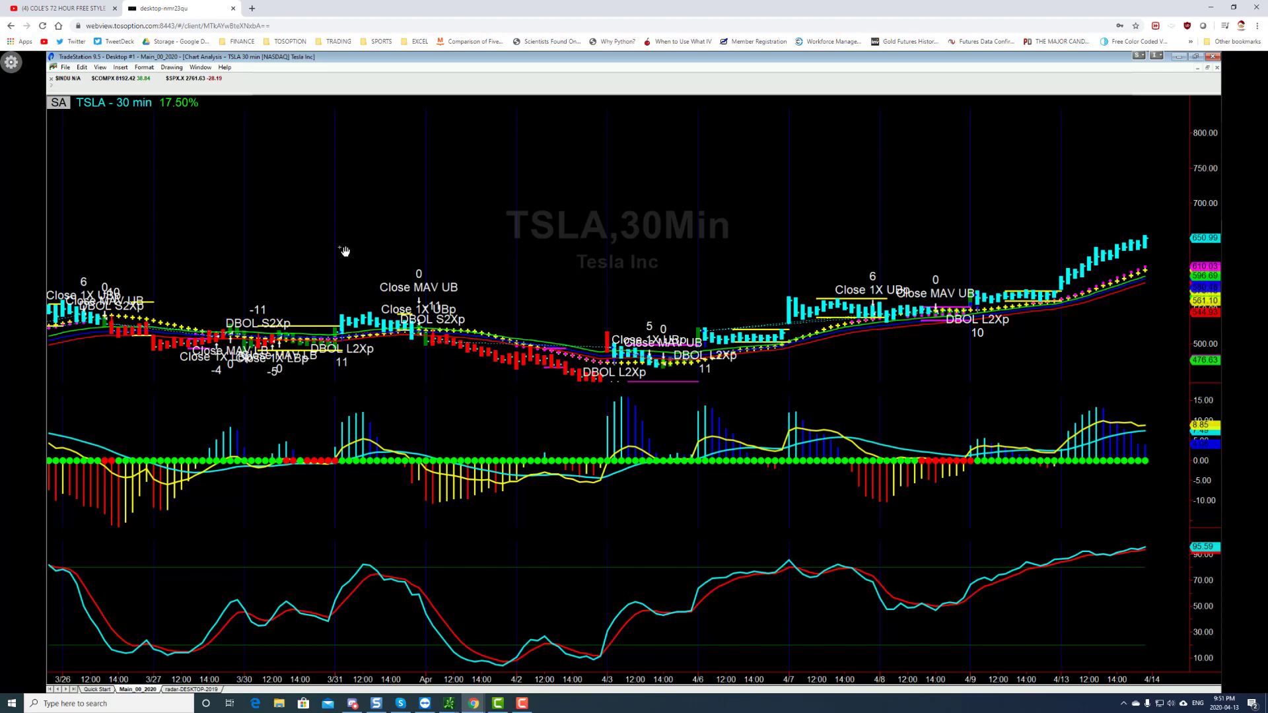
Bring up the thinkorswim Flexible Grid TSLA chart and restore it to a floating window
click(449, 703)
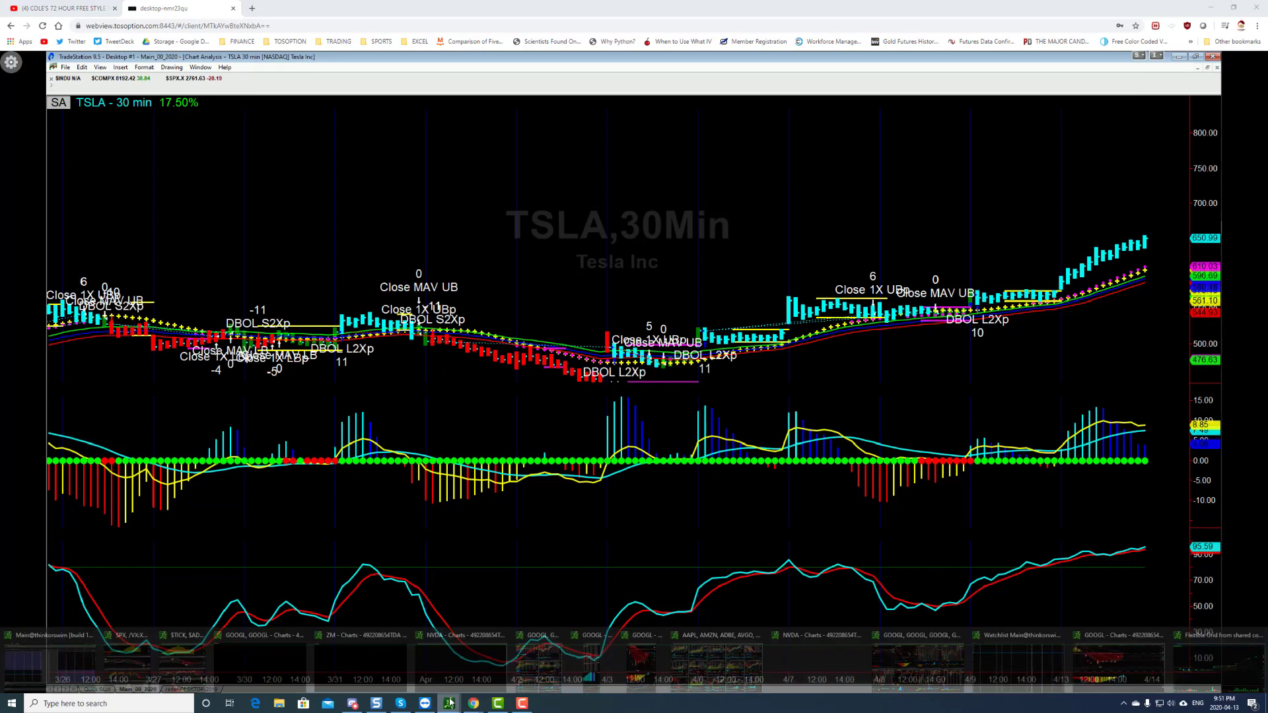
click(1231, 671)
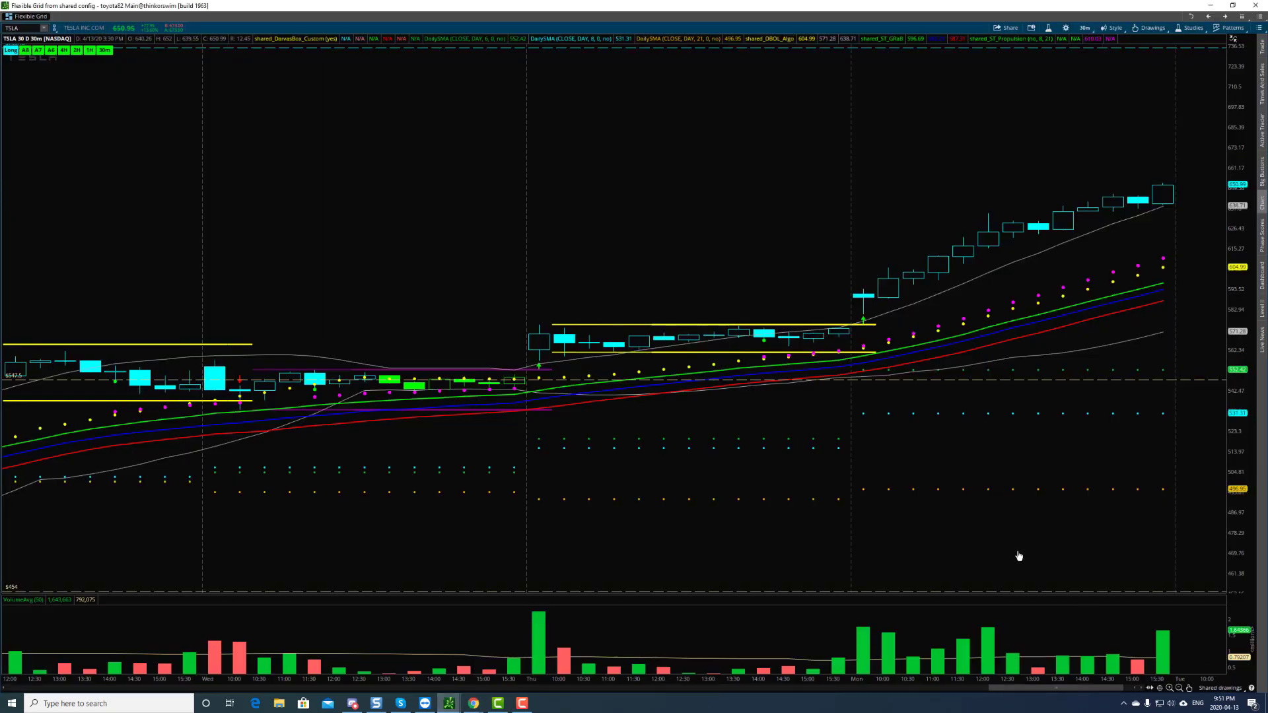
click(1232, 5)
Move and enlarge the thinkorswim window over the TradeStation chart so its volume pane shows
drag(674, 264, 354, 124)
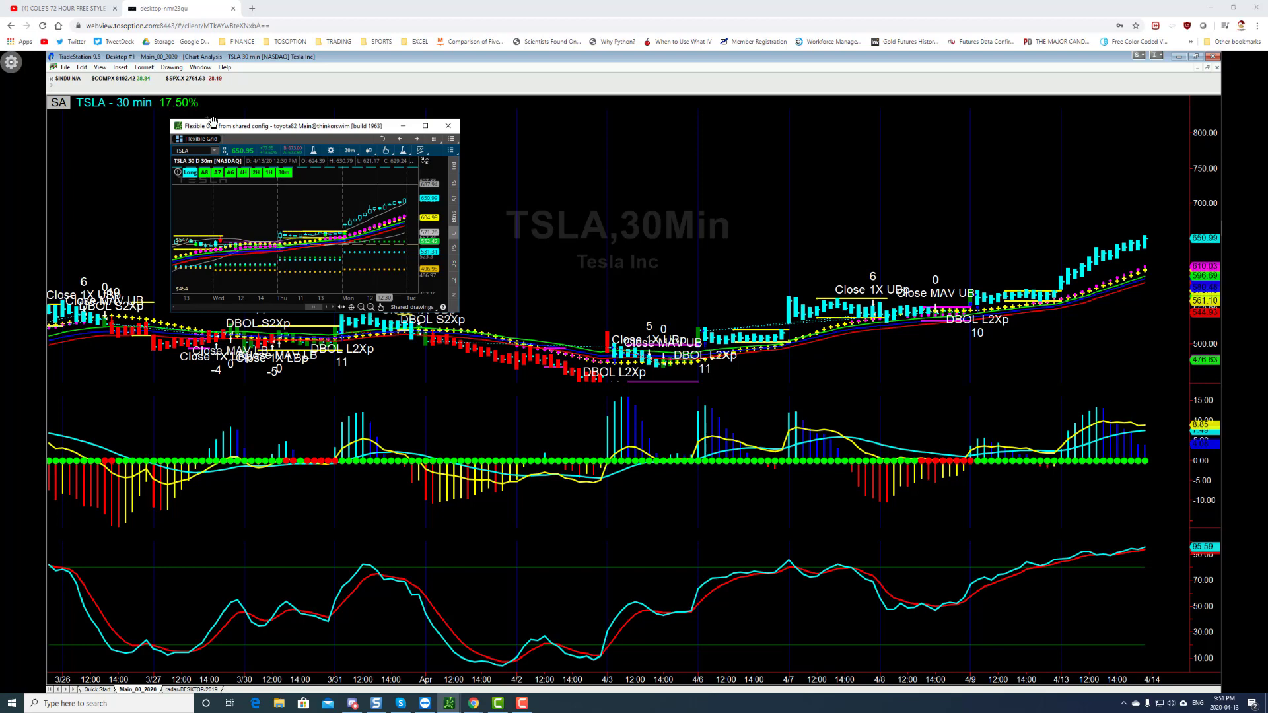
drag(170, 120, 114, 66)
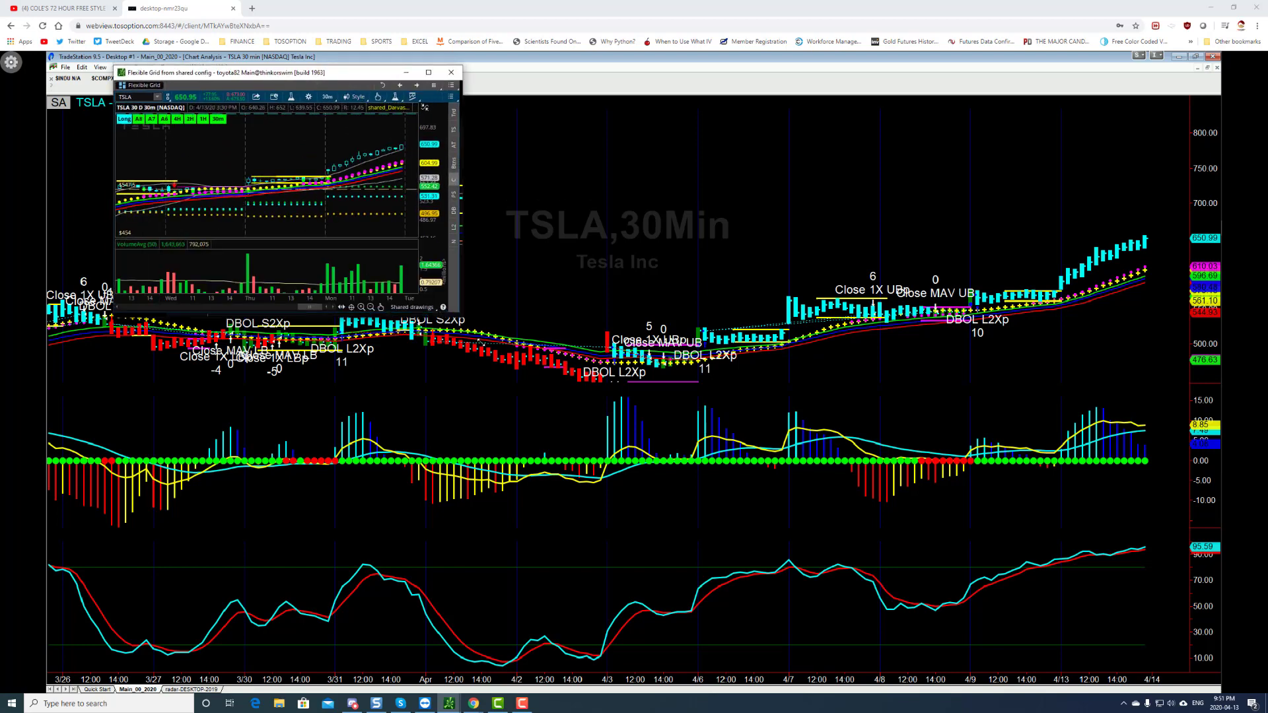
drag(458, 315, 552, 423)
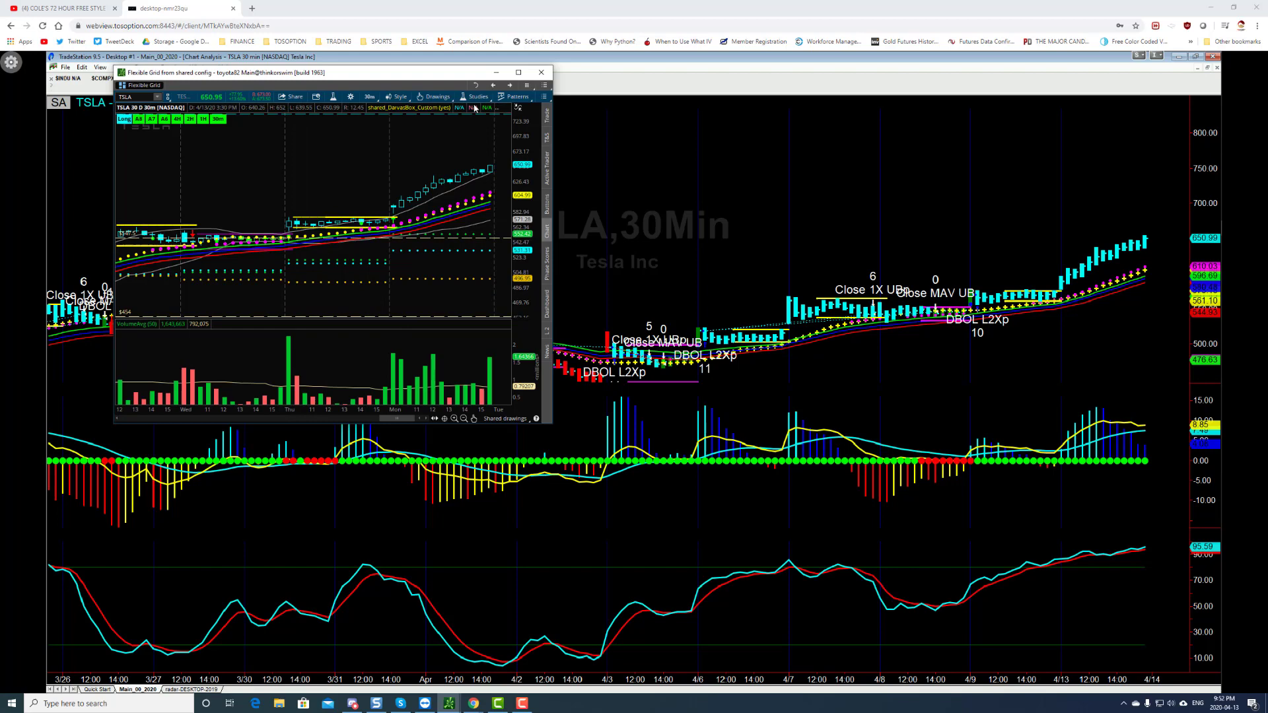
drag(442, 76, 849, 114)
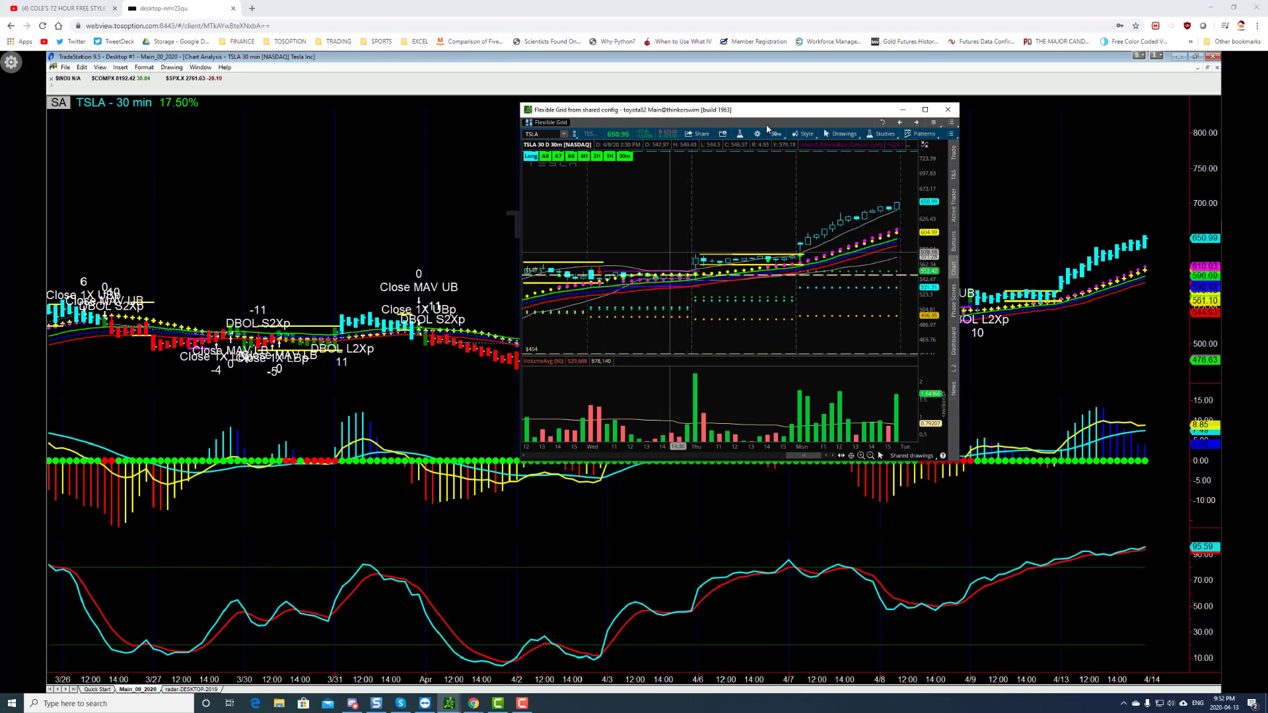
Scroll the thinkorswim TSLA chart back to the late-March falling days and park it on the right
drag(761, 115, 484, 129)
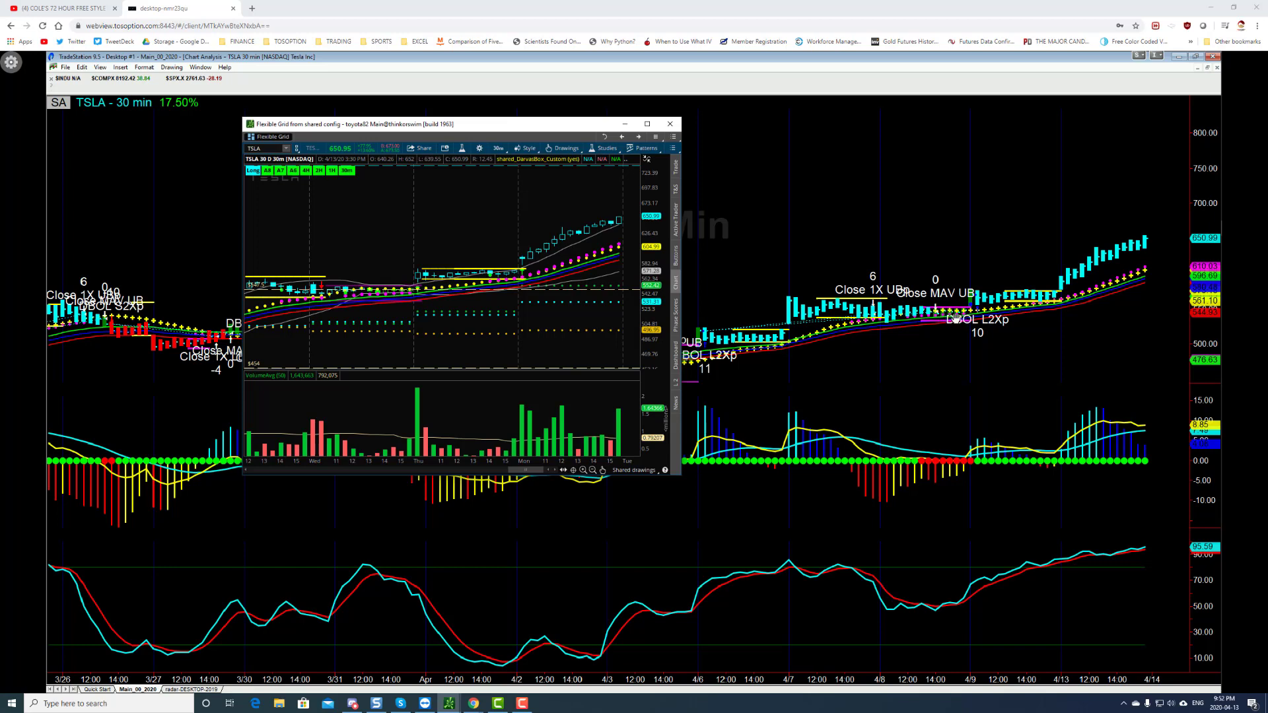
scroll(467, 240, up, 4)
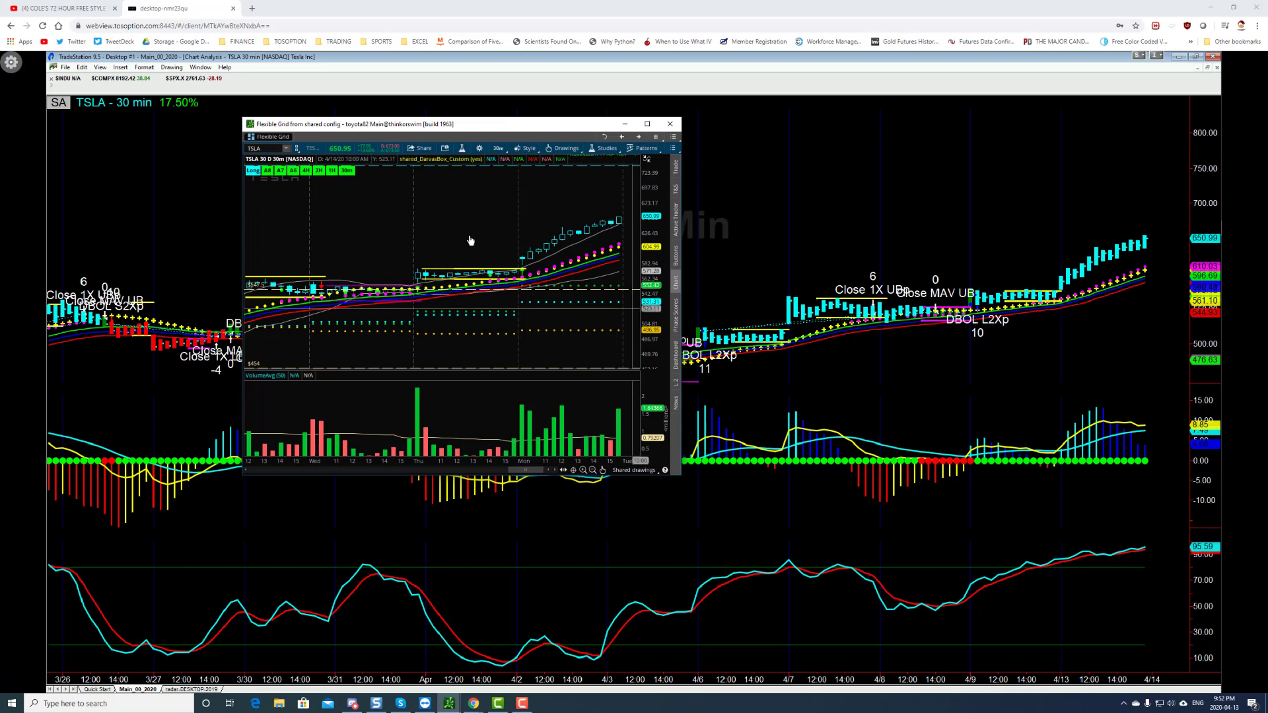
scroll(470, 240, up, 5)
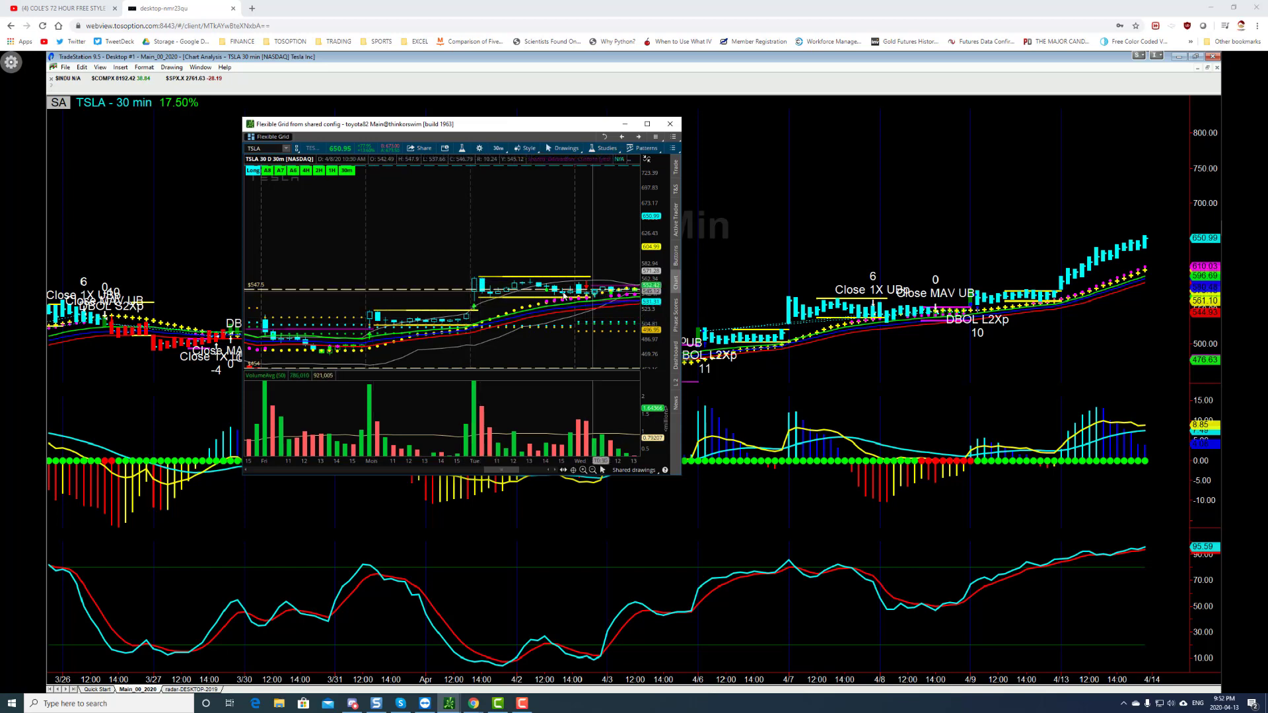
scroll(563, 295, up, 5)
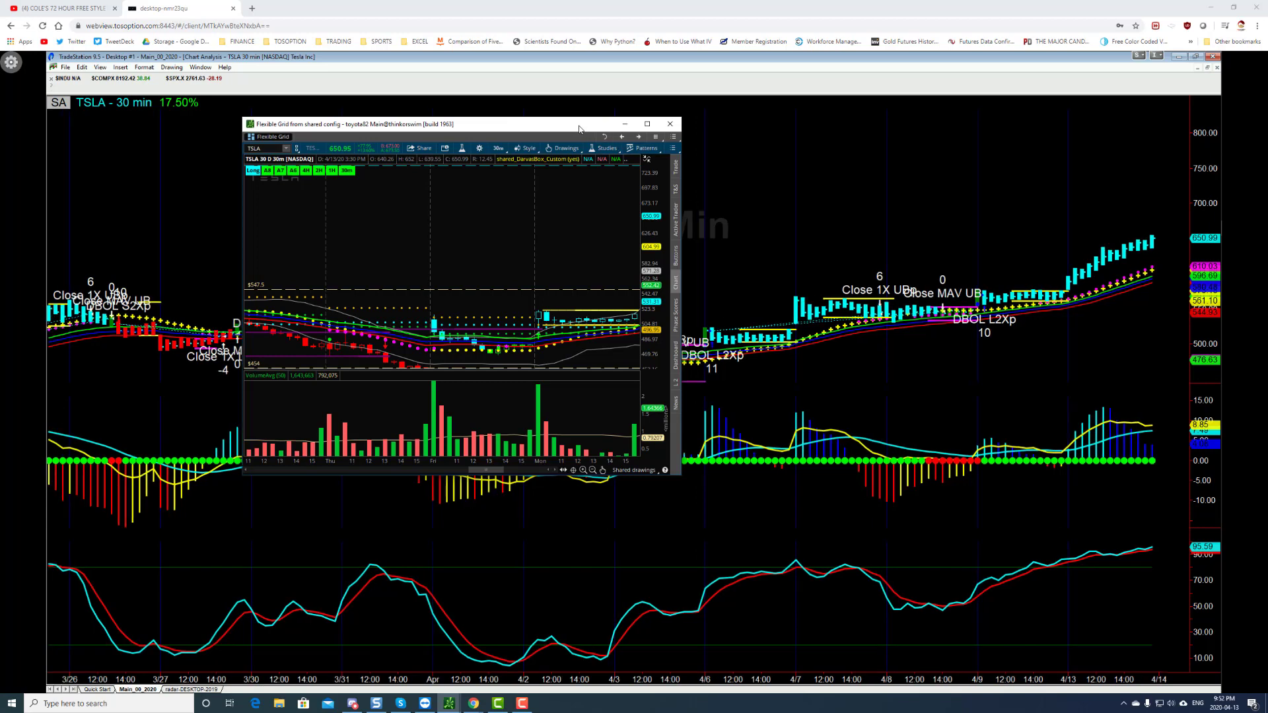
drag(652, 161, 516, 164)
scroll(725, 330, up, 2)
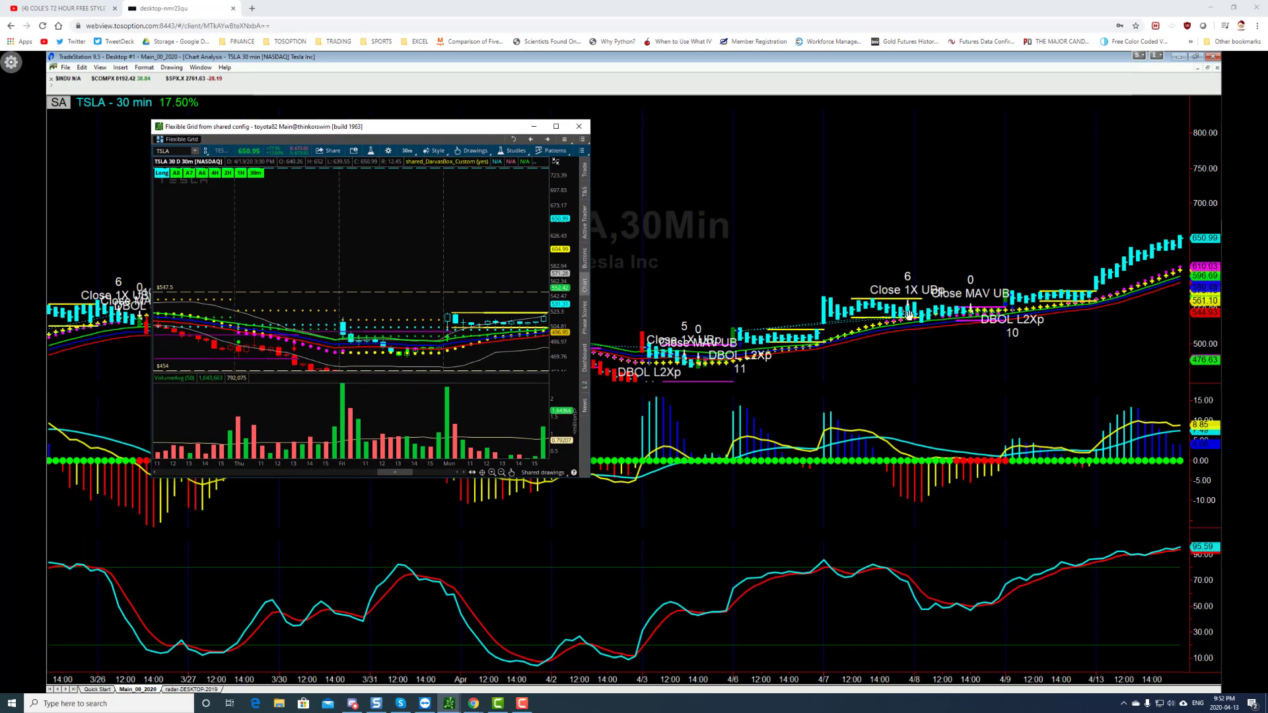
drag(469, 126, 520, 124)
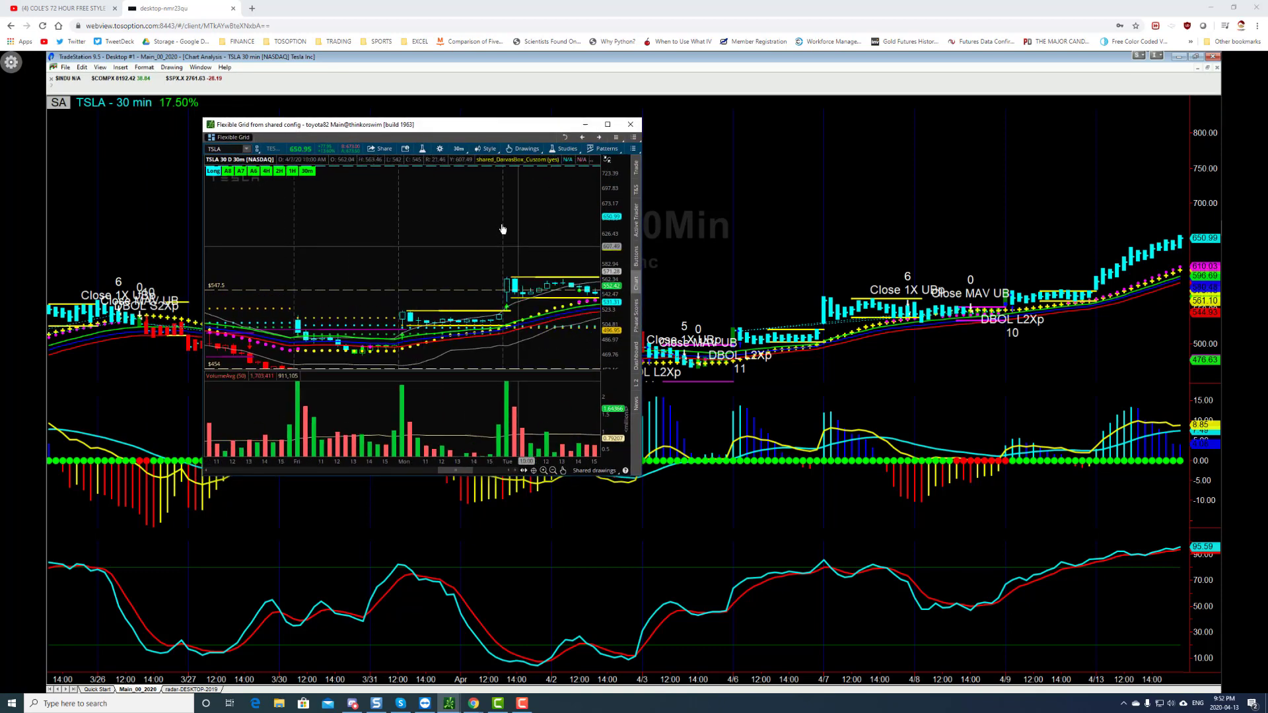
drag(504, 227, 409, 338)
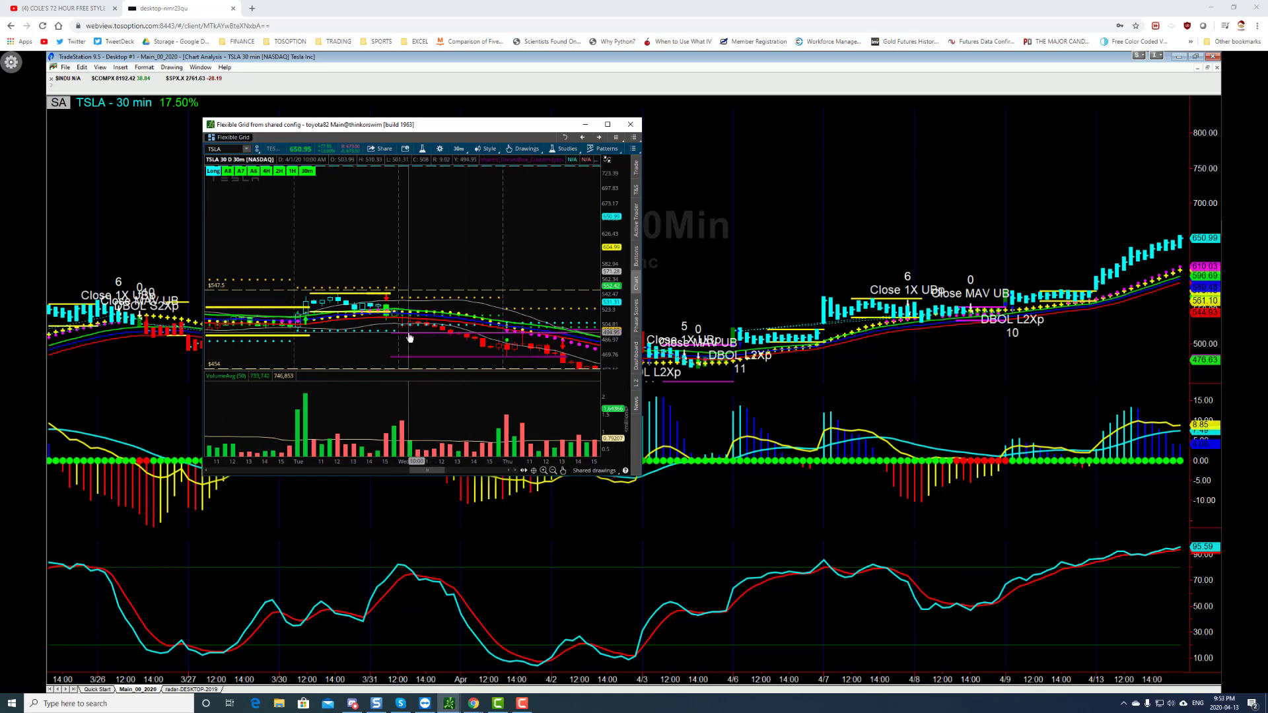
drag(423, 124, 873, 130)
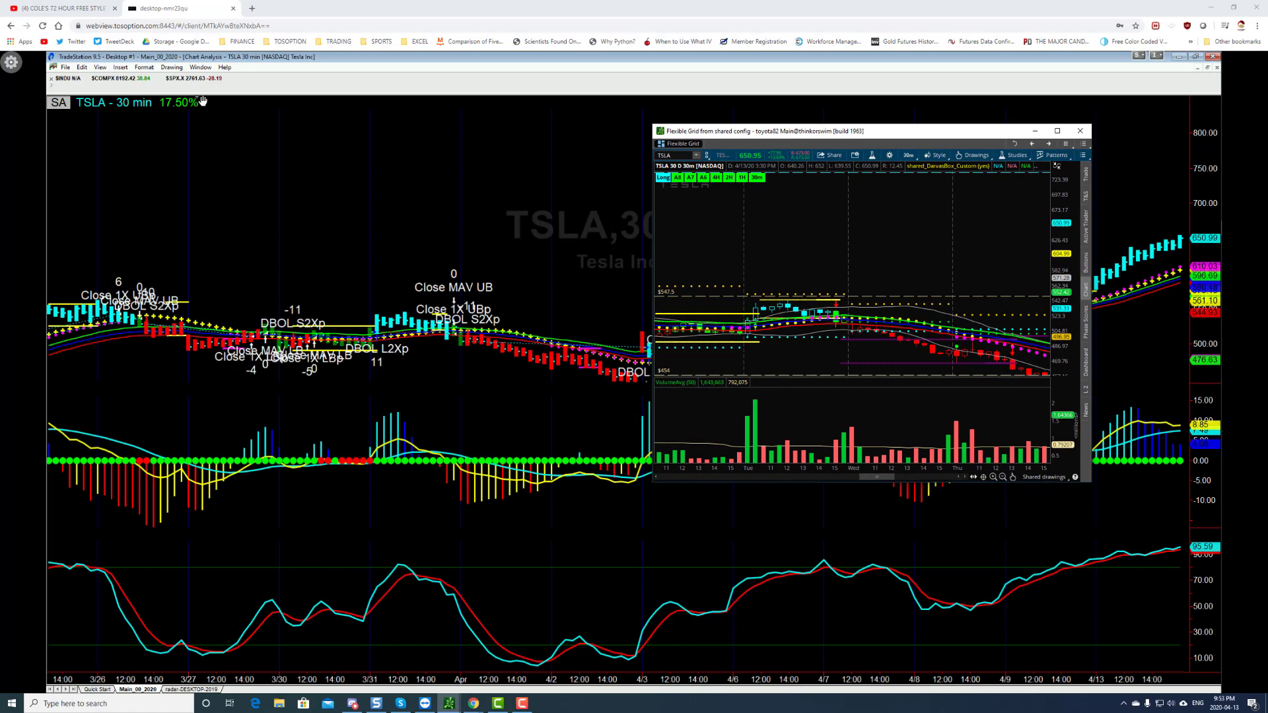
Open the Data Window and load the 04/01 10:30 bar, showing Close 508.08 and Short 11 @ 503.99
click(95, 74)
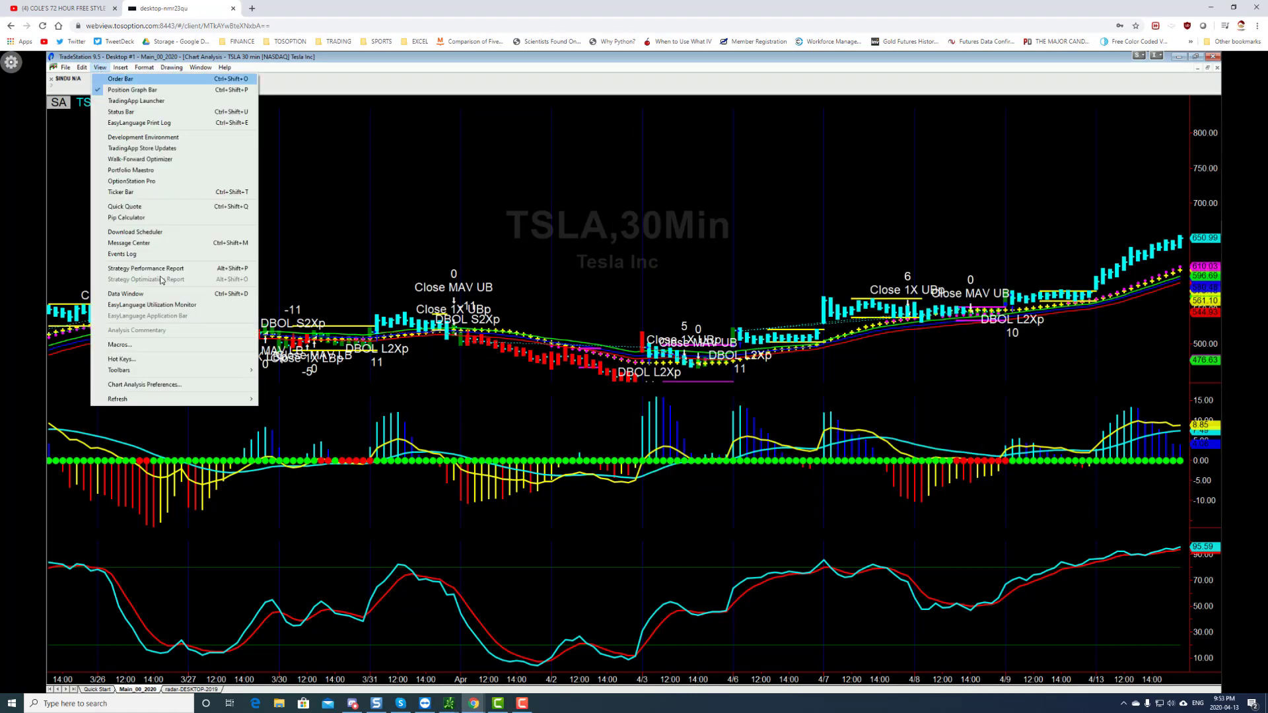
click(132, 294)
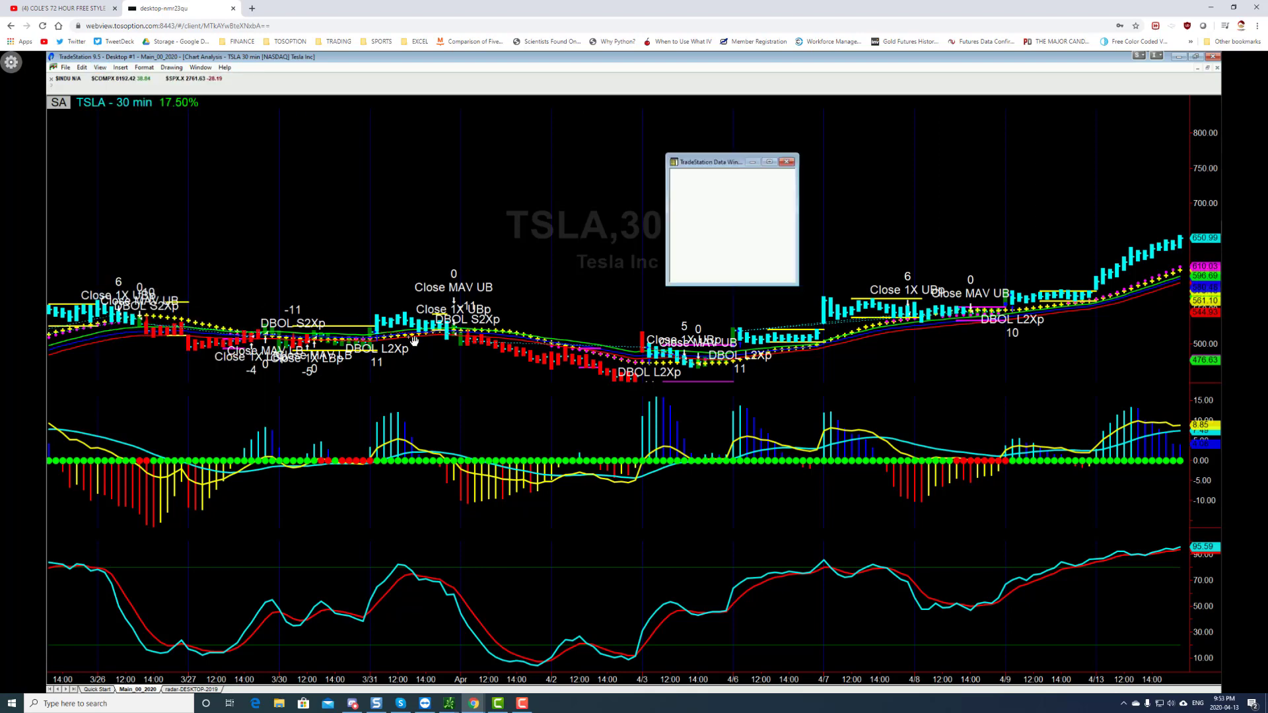
click(475, 342)
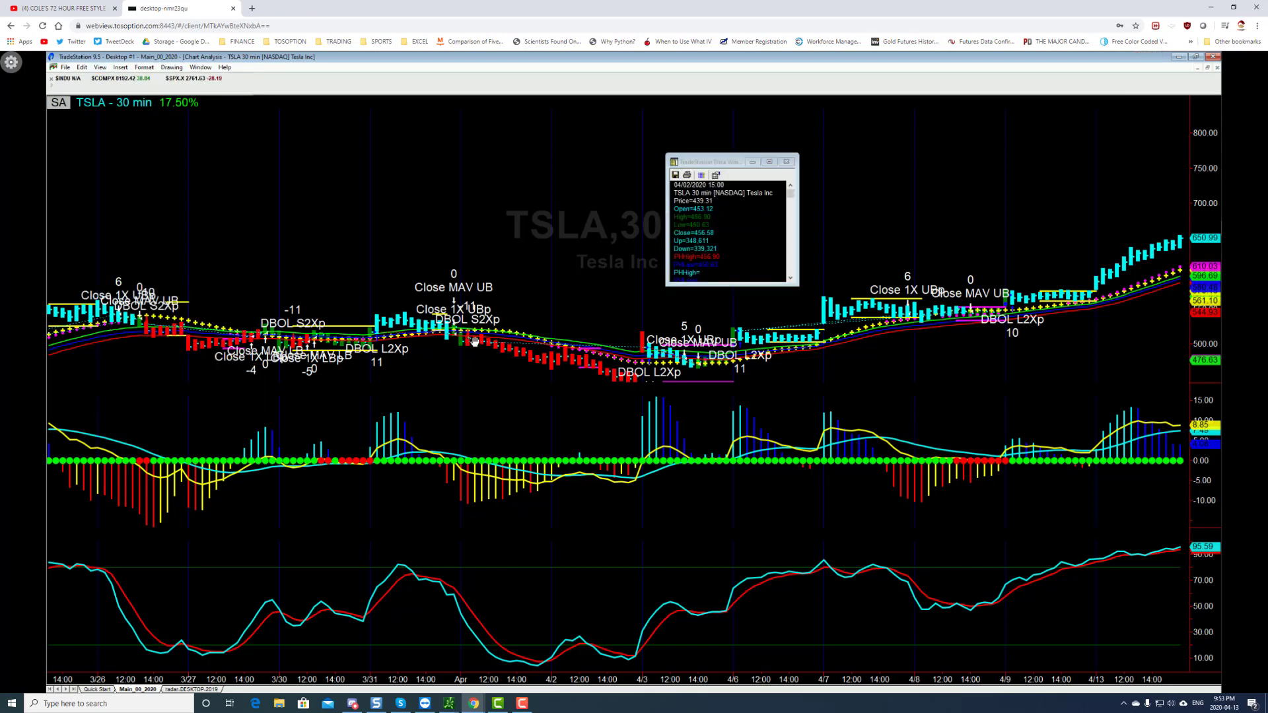
click(475, 342)
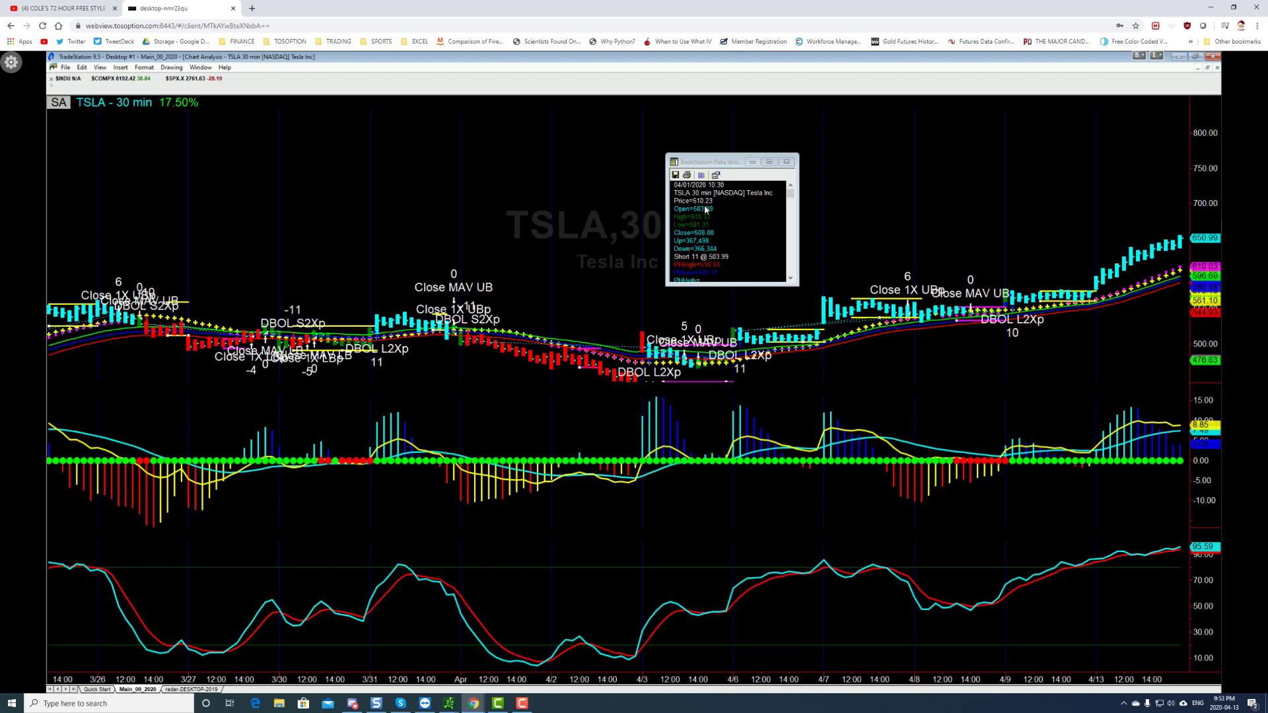
Bring the thinkorswim Flexible Grid TSLA chart forward and move it lower left, clear of the Data Window
mouse_move(450, 703)
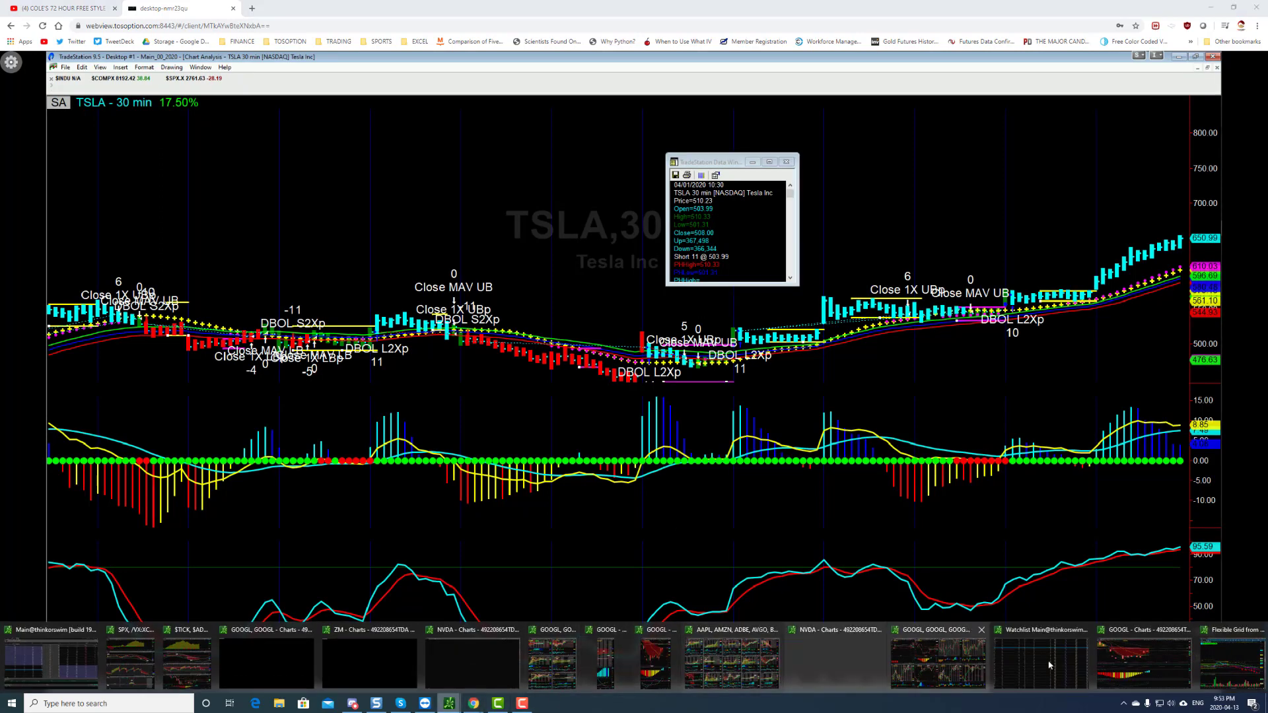
click(1232, 663)
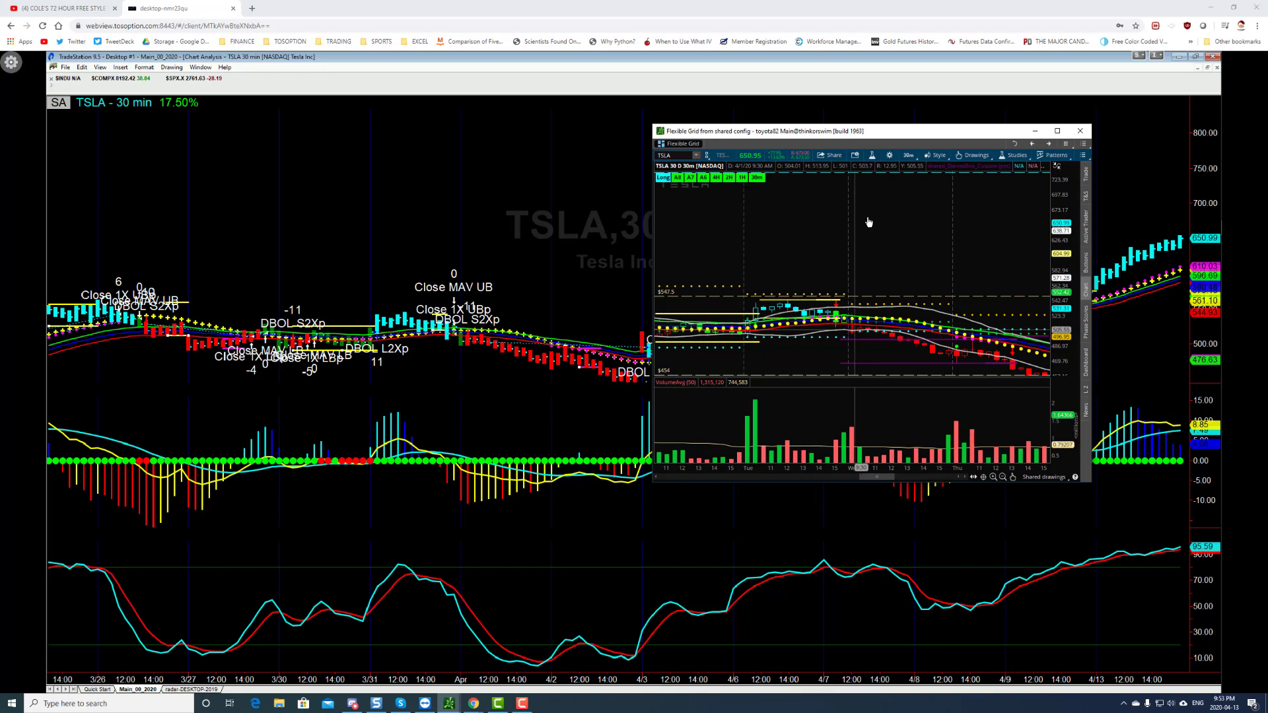
drag(841, 136, 494, 98)
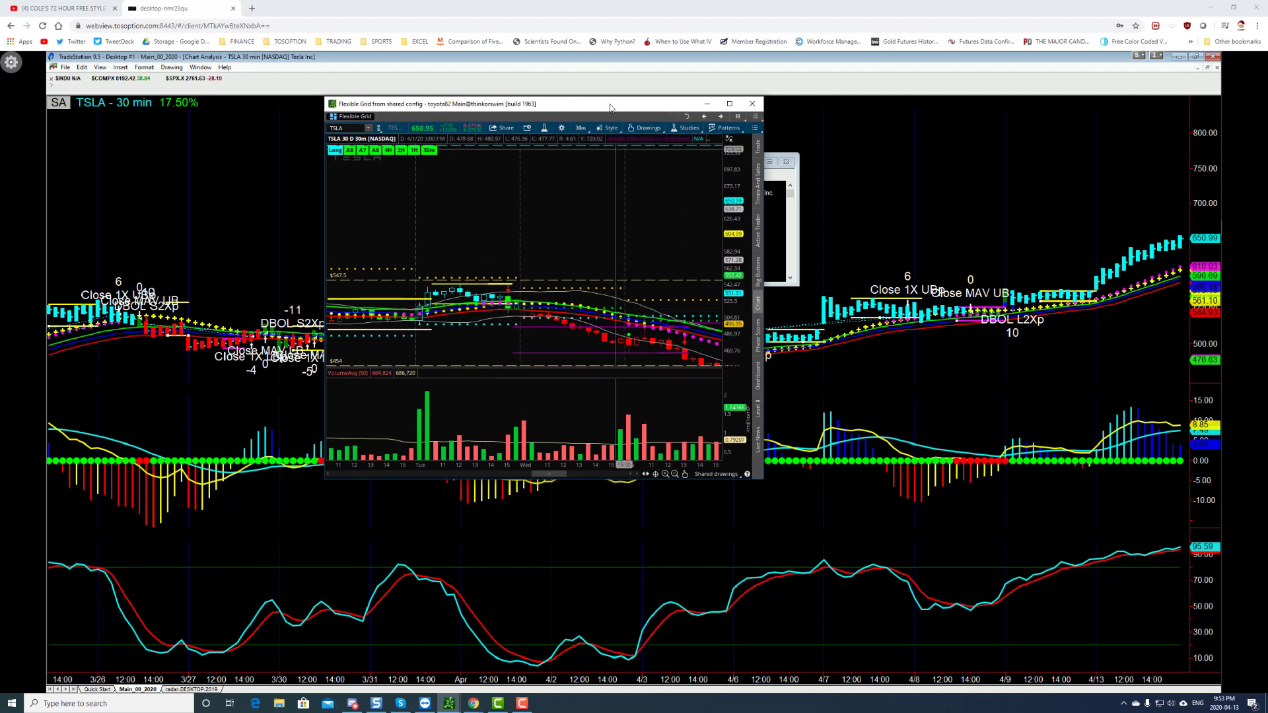
drag(615, 99, 421, 133)
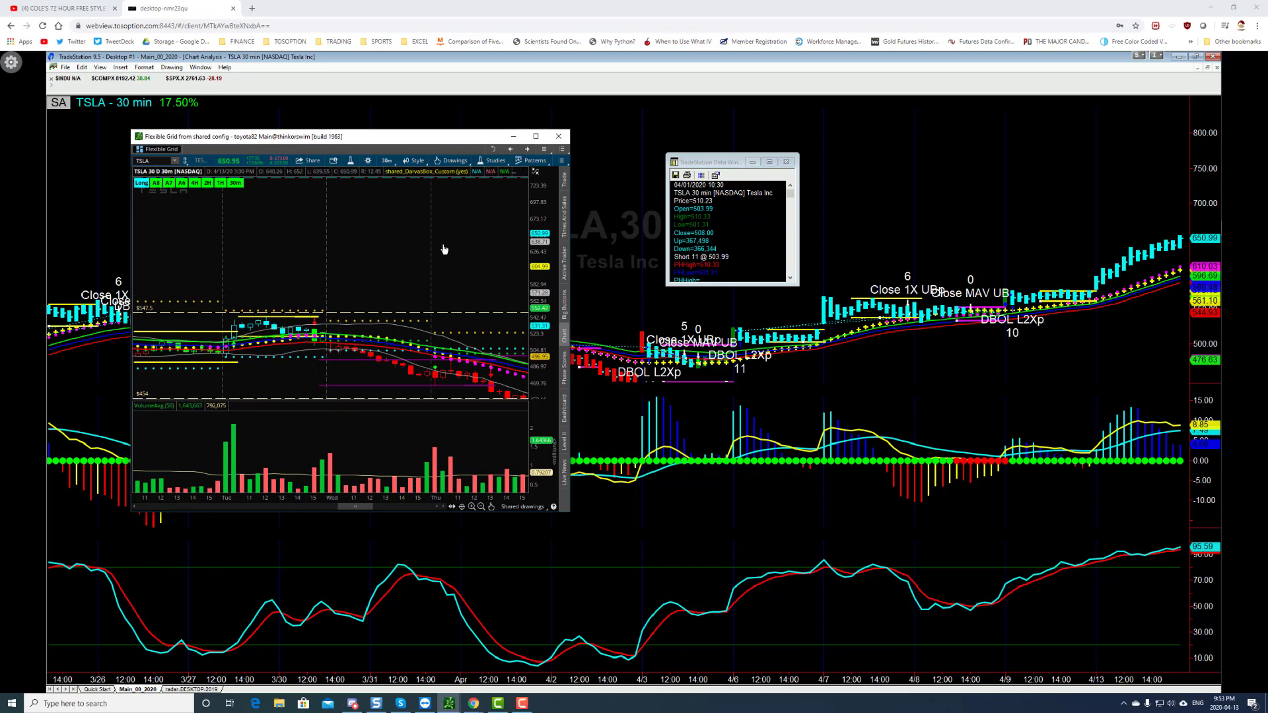
scroll(437, 255, up, 5)
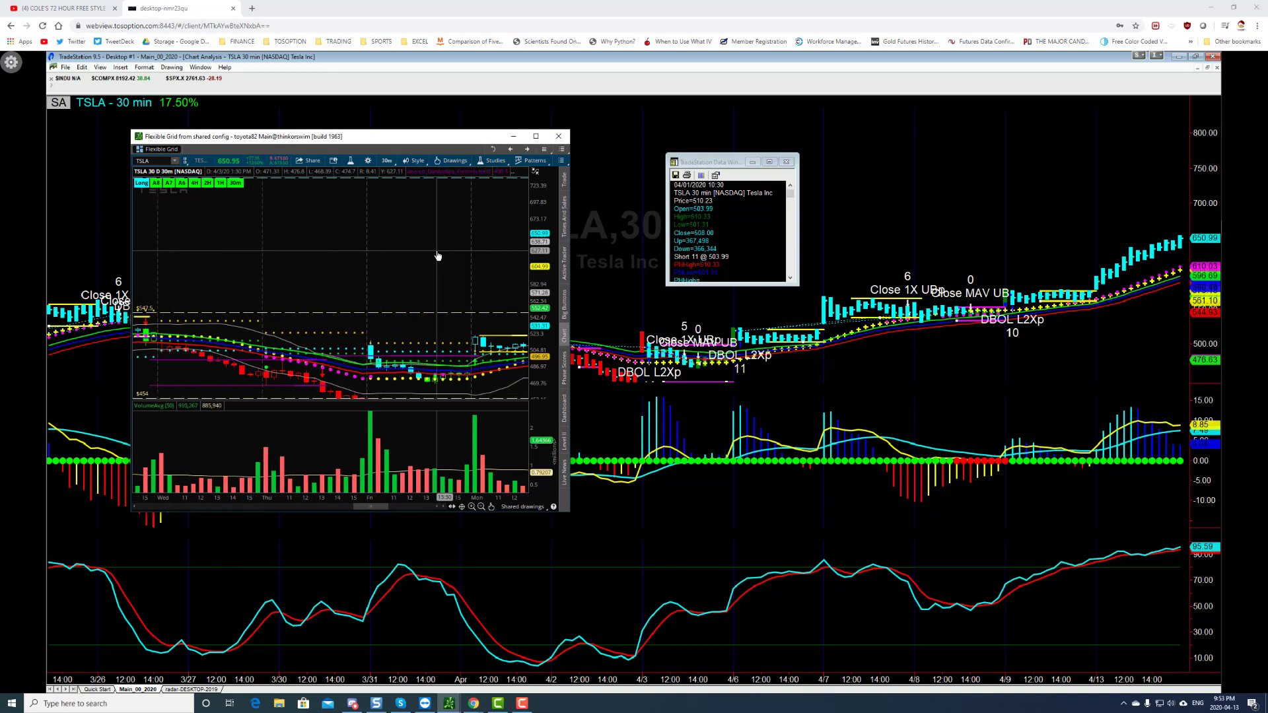
Scroll the full TradeStation TSLA 30-minute chart covering 3/26 to 4/13
scroll(440, 258, down, 5)
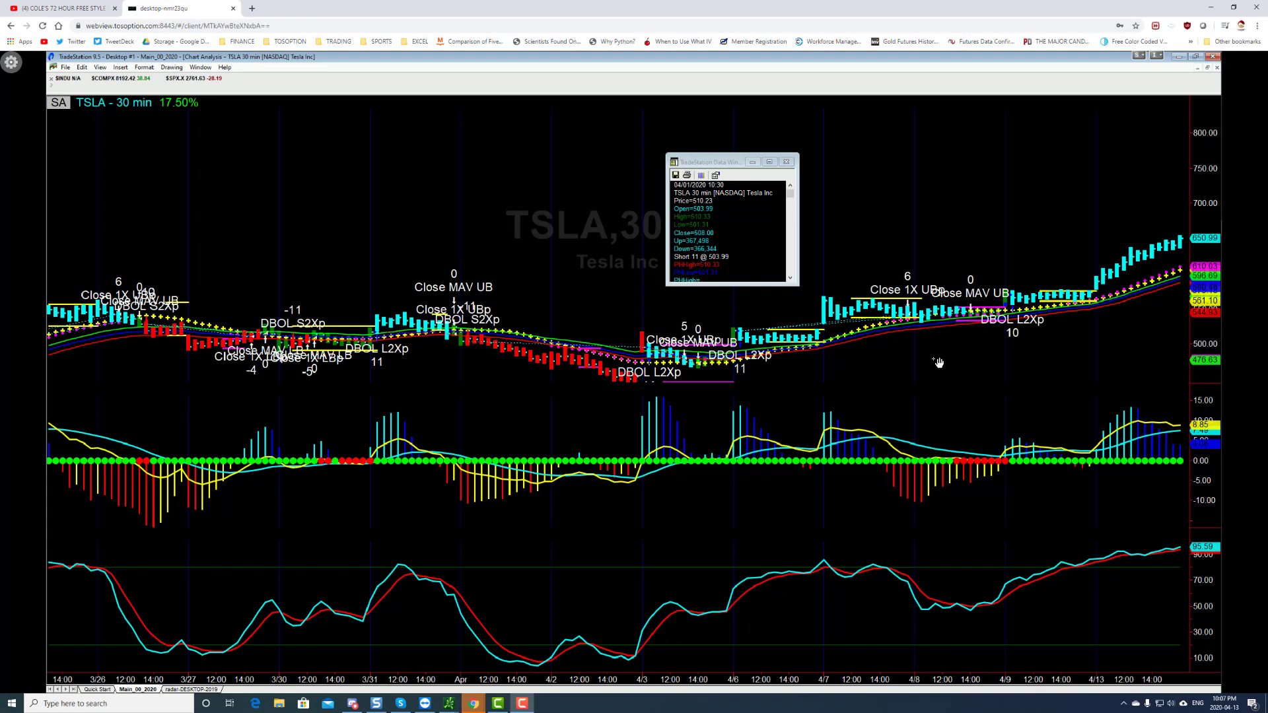
Open the Strategy Performance Report from the View menu to see the TSLA 30 min equity curve
click(99, 68)
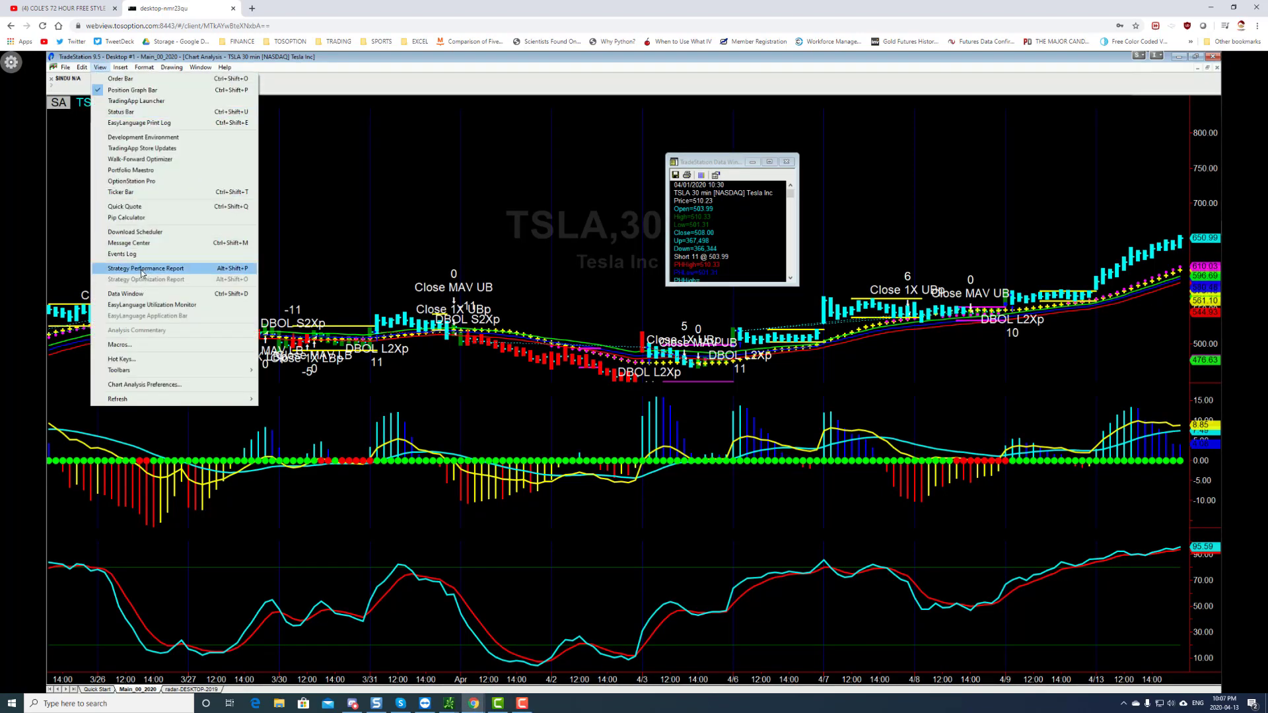
click(224, 271)
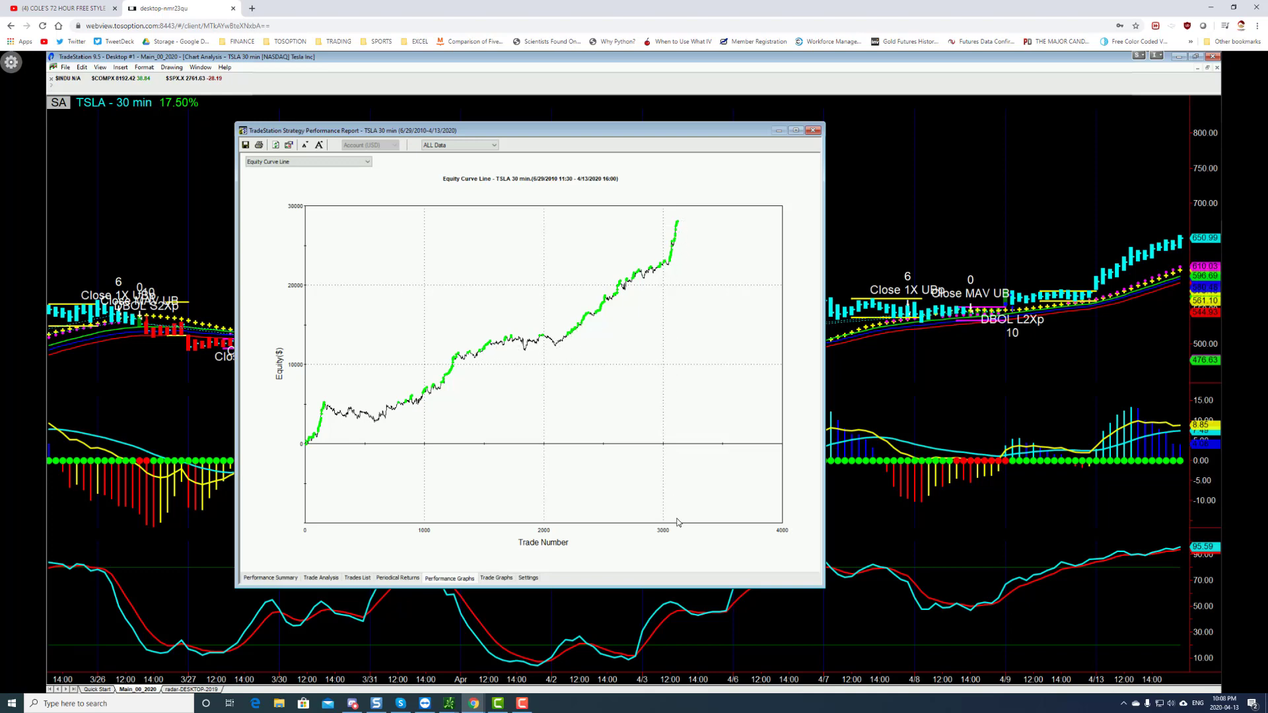
click(680, 226)
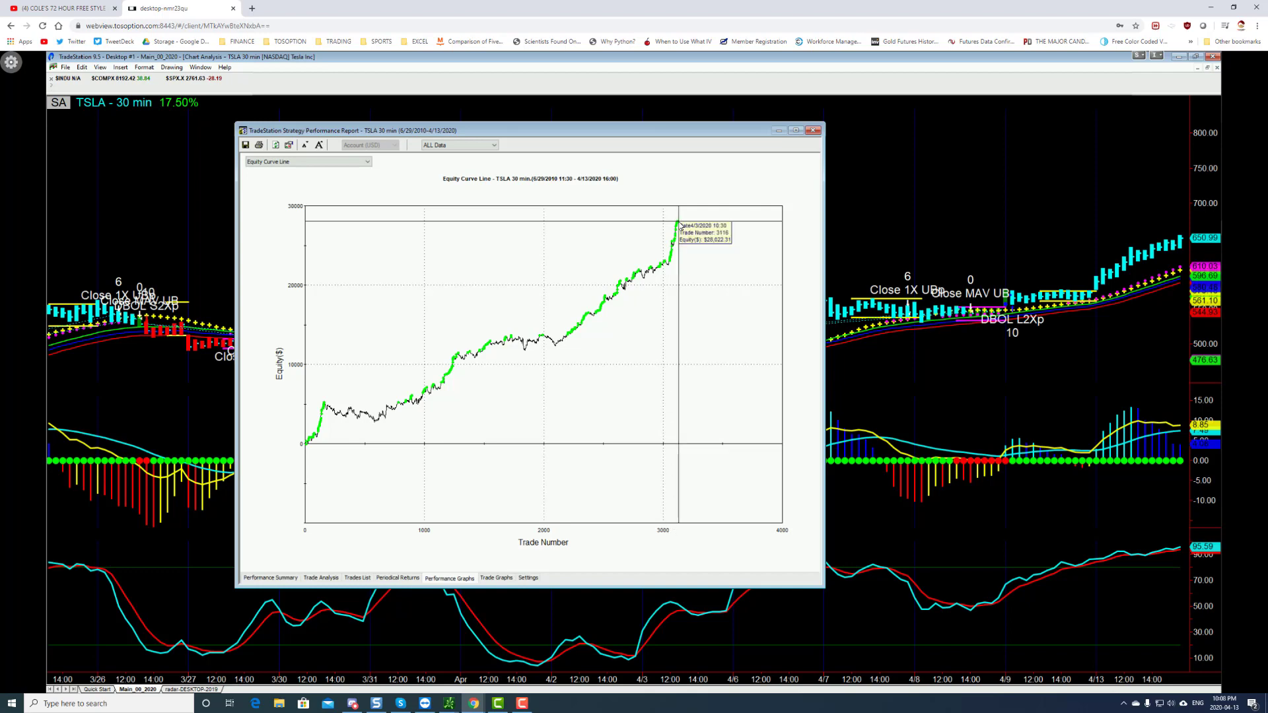
click(937, 195)
right_click(934, 192)
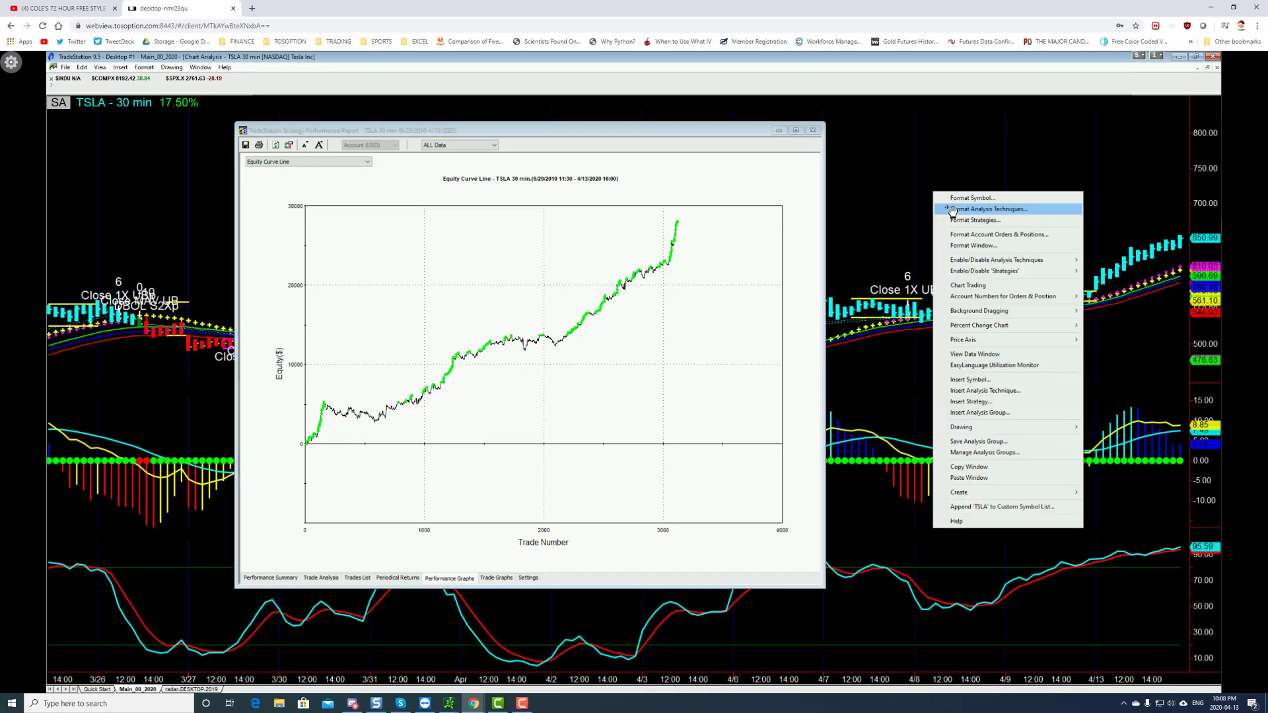
click(966, 220)
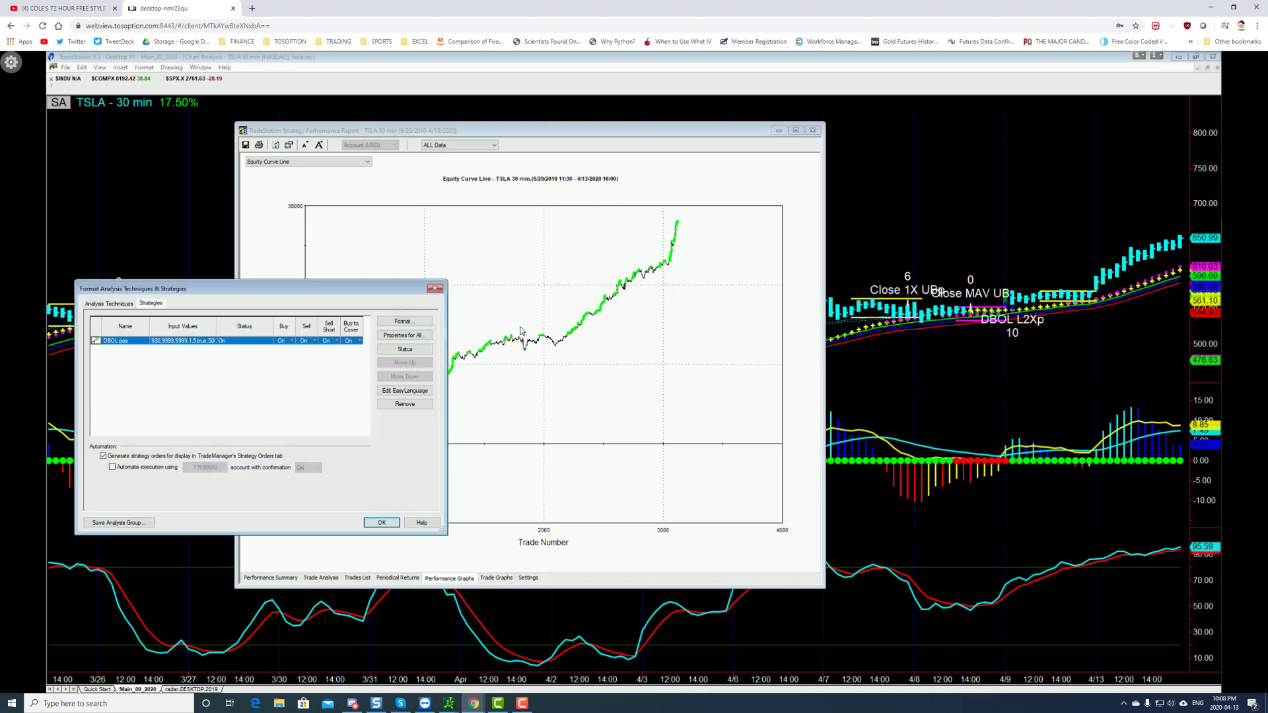
click(415, 322)
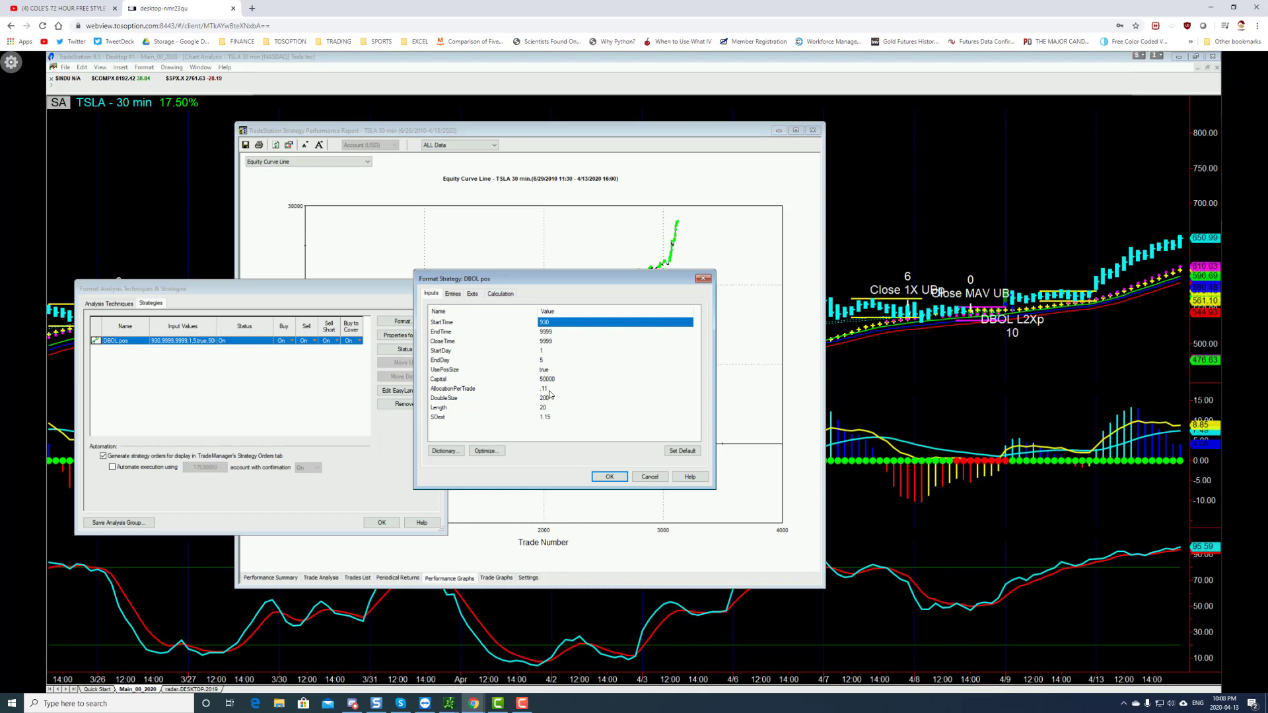
click(703, 280)
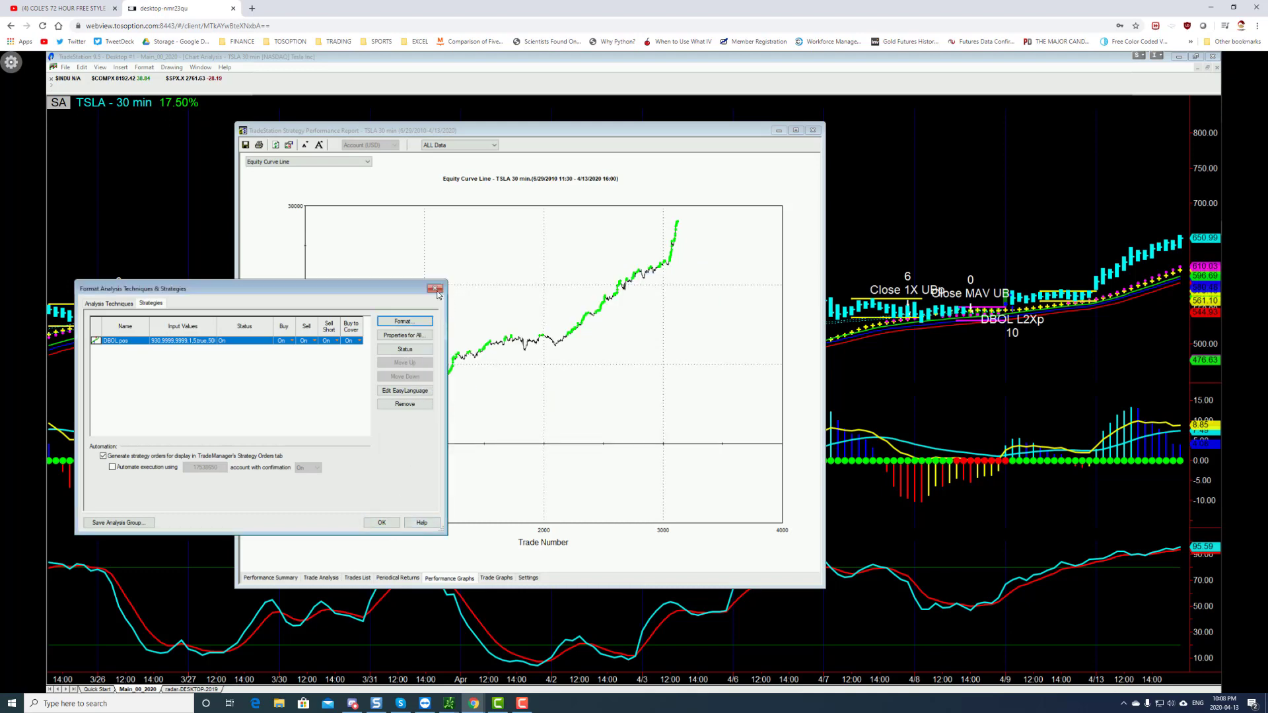
click(435, 289)
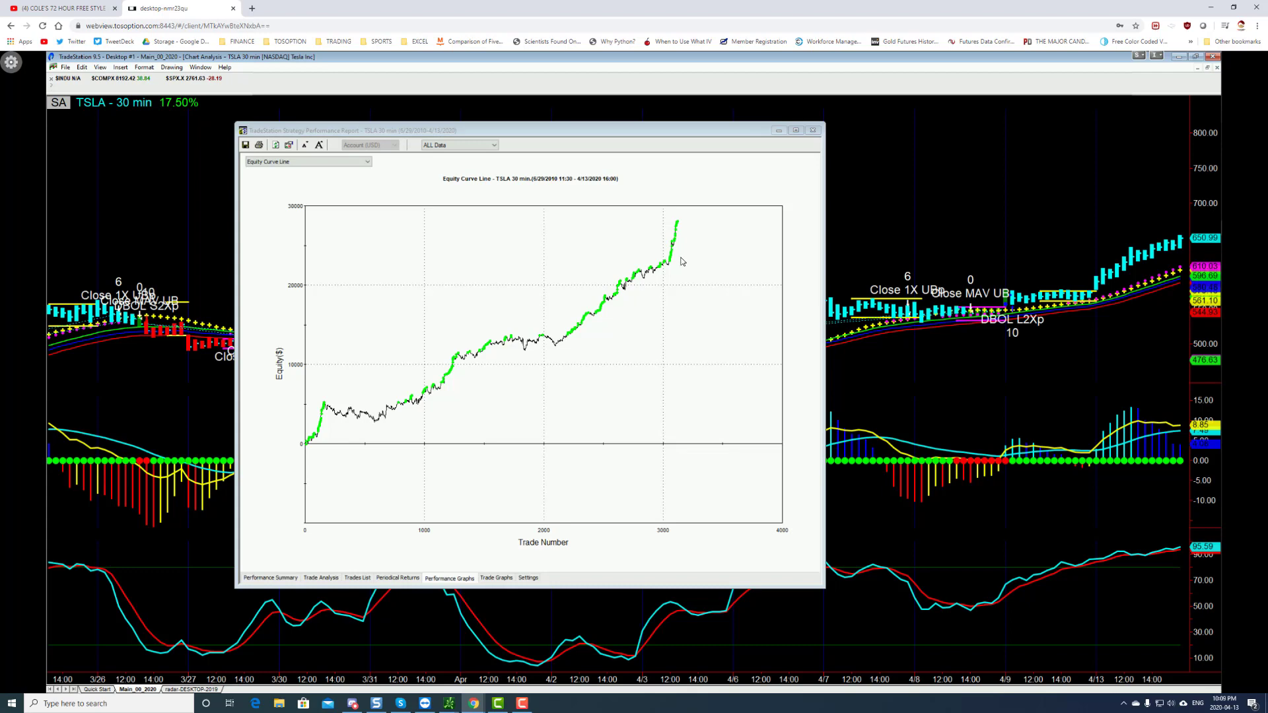
Bring the thinkorswim Flexible Grid TSLA chart back up and shift it right over the equity report
click(449, 703)
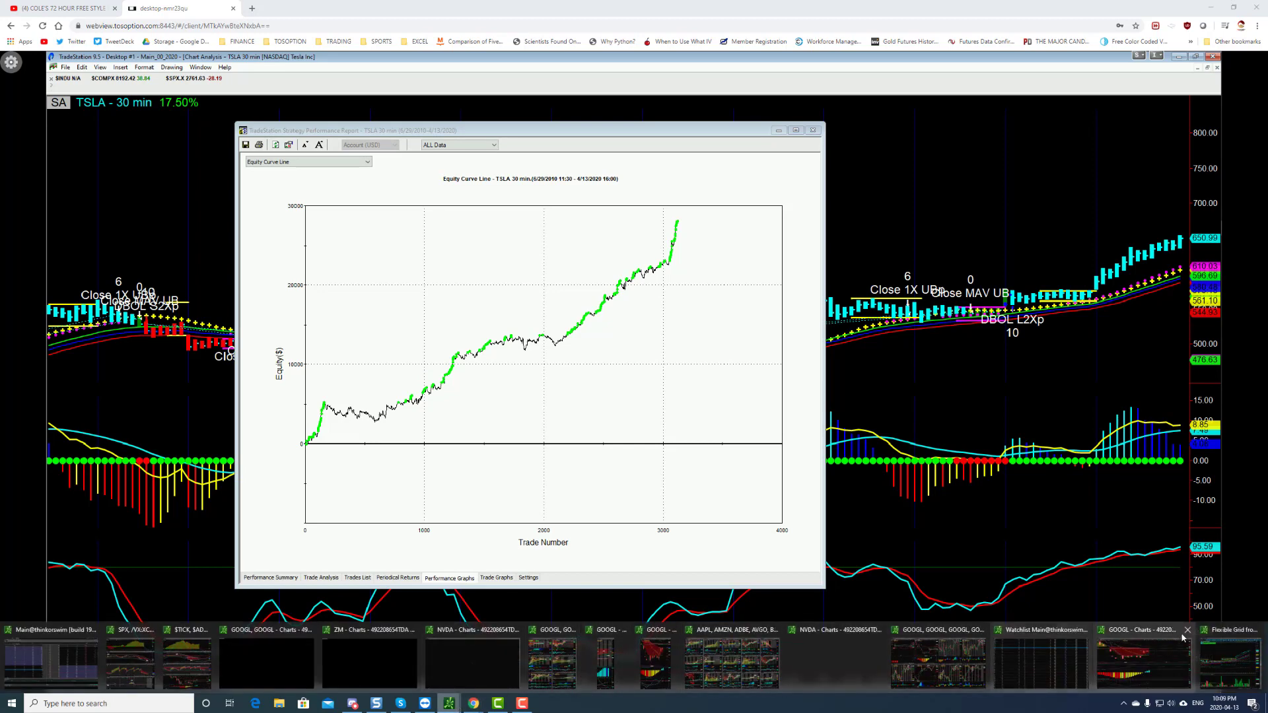
click(1224, 650)
drag(464, 144, 677, 149)
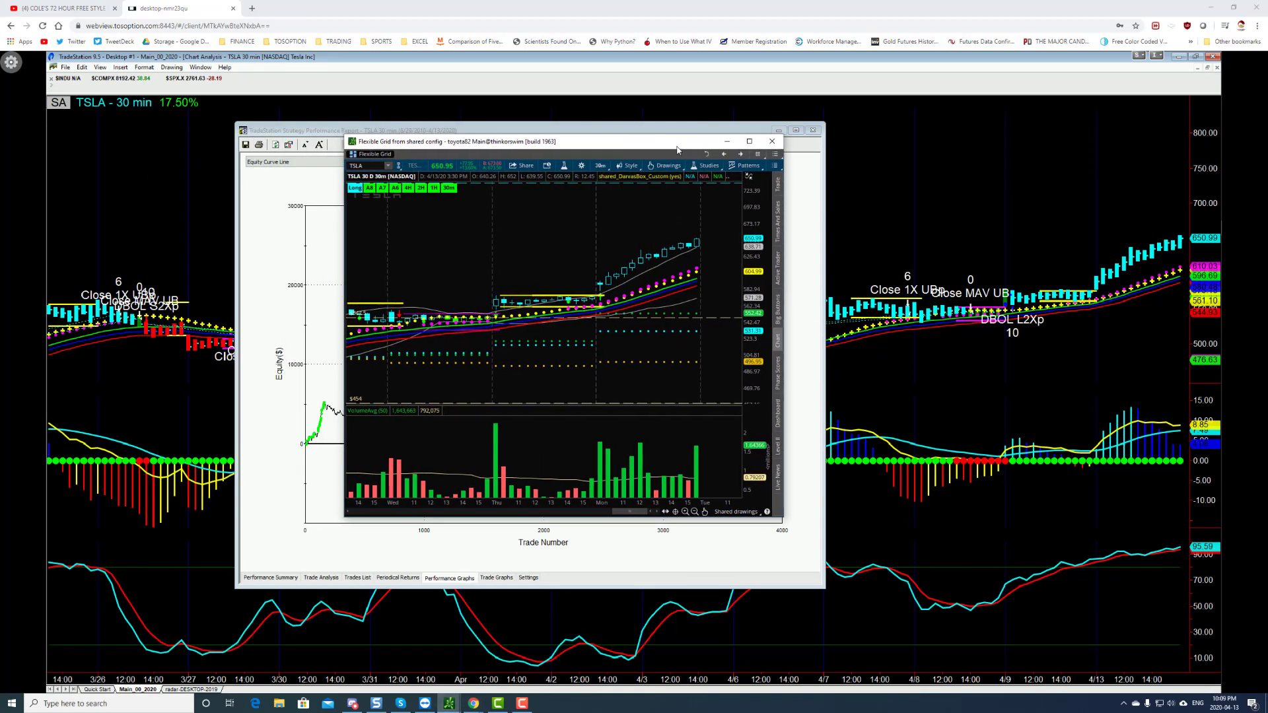